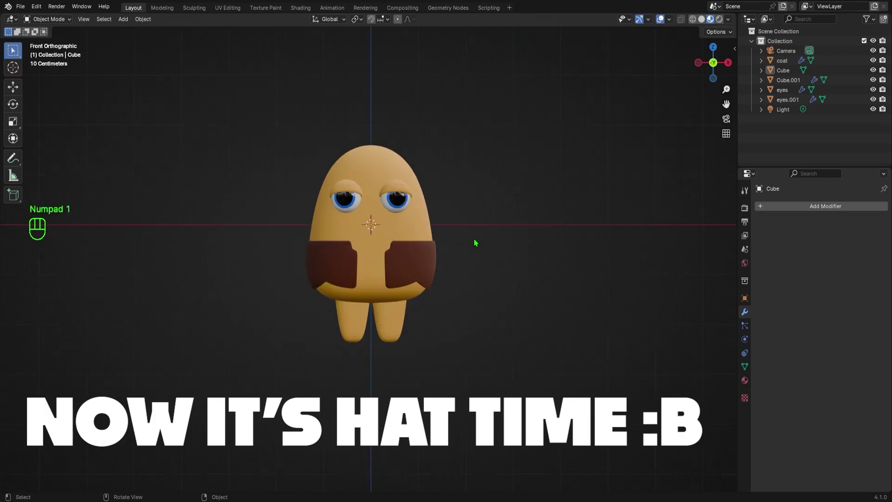
Add a cylinder mesh and move it about 4.17 m along the X axis, beside the character
{"action": "key", "text": "shift+a"}
{"action": "mouse_move", "coordinate": [473, 241]}
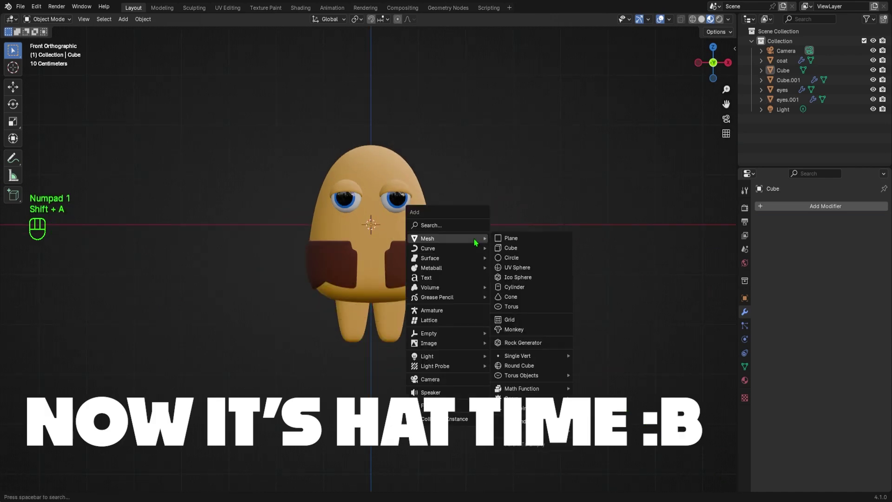
{"action": "left_click", "coordinate": [510, 288]}
{"action": "key", "text": "g"}
{"action": "key", "text": "x"}
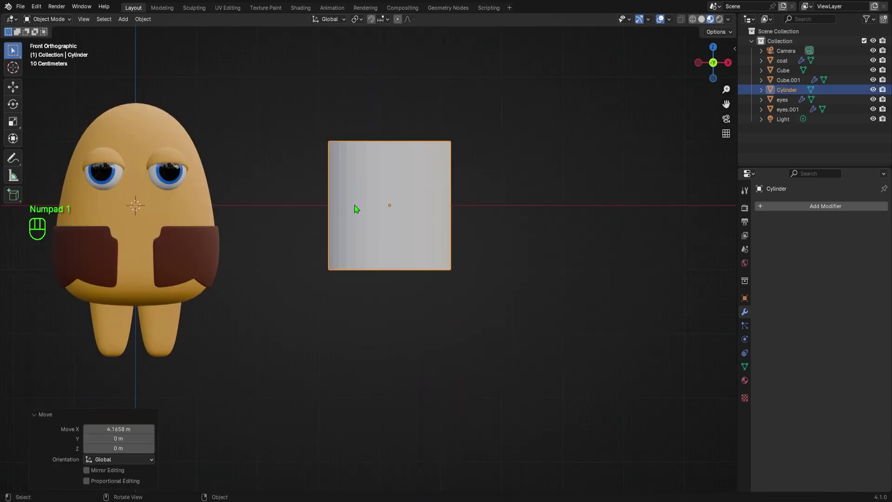
Delete the bottom face of the cylinder in Edit Mode, leaving its underside open
{"action": "key", "text": "Tab"}
{"action": "middle_click_drag", "start_coordinate": [472, 209], "coordinate": [475, 189]}
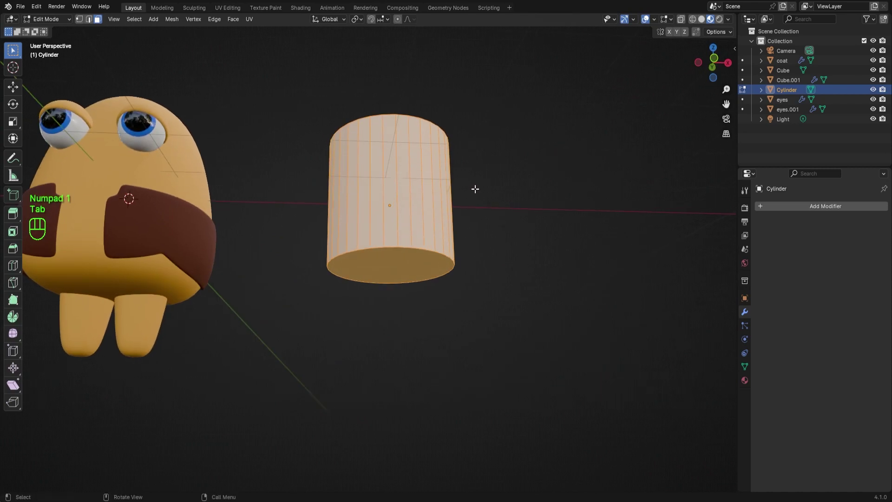
{"action": "key", "text": "3"}
{"action": "left_click", "coordinate": [409, 267]}
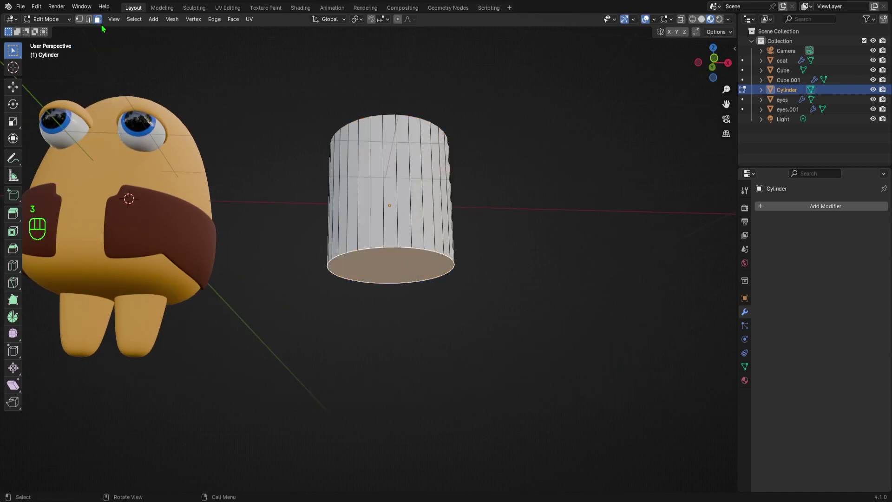
{"action": "key", "text": "x"}
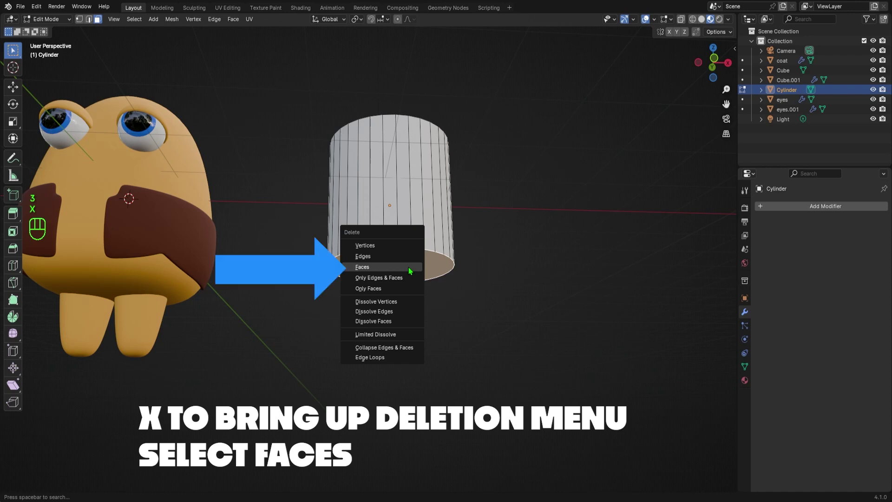
{"action": "left_click", "coordinate": [411, 270]}
{"action": "middle_click_drag", "start_coordinate": [512, 175], "coordinate": [519, 204]}
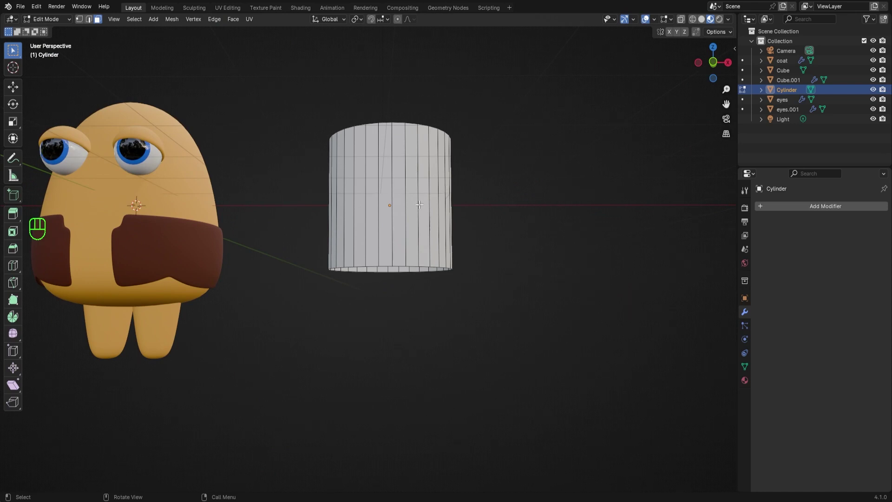
Add two horizontal loop cuts around the cylinder and slide them down towards its open end
{"action": "left_click", "coordinate": [87, 18]}
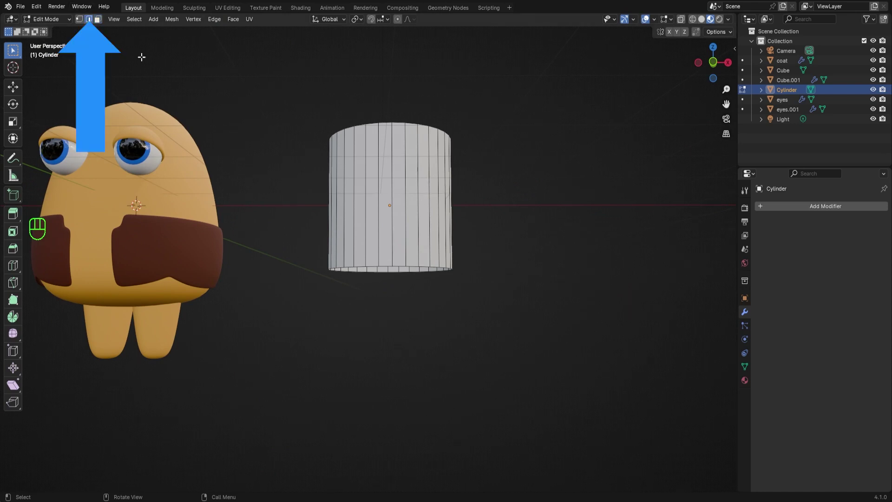
{"action": "key", "text": "ctrl+r"}
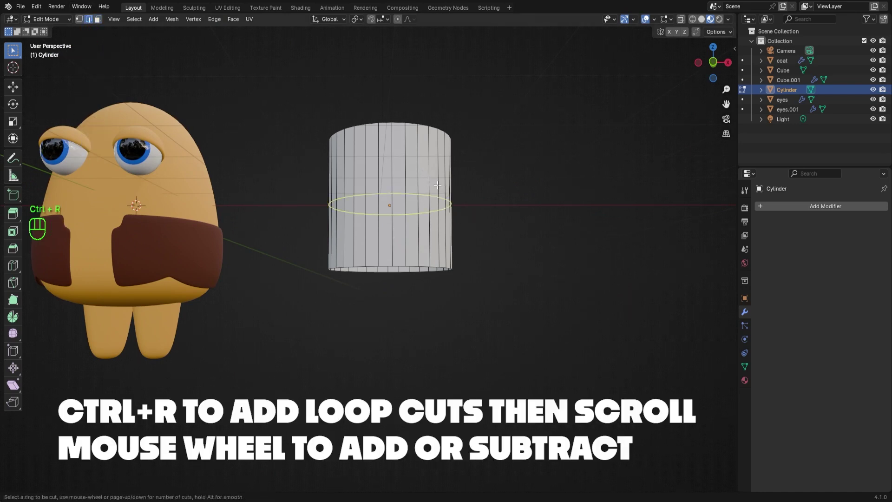
{"action": "scroll", "coordinate": [437, 185], "scroll_direction": "up", "scroll_amount": 1}
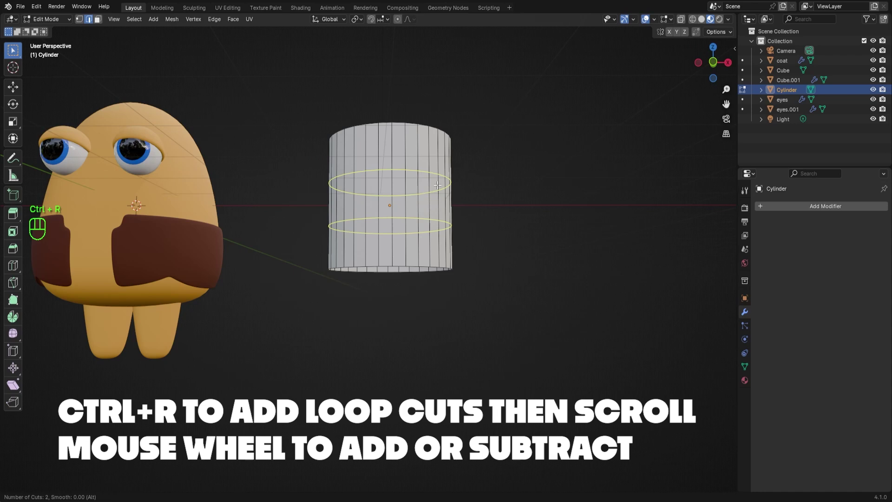
{"action": "left_click", "coordinate": [438, 188]}
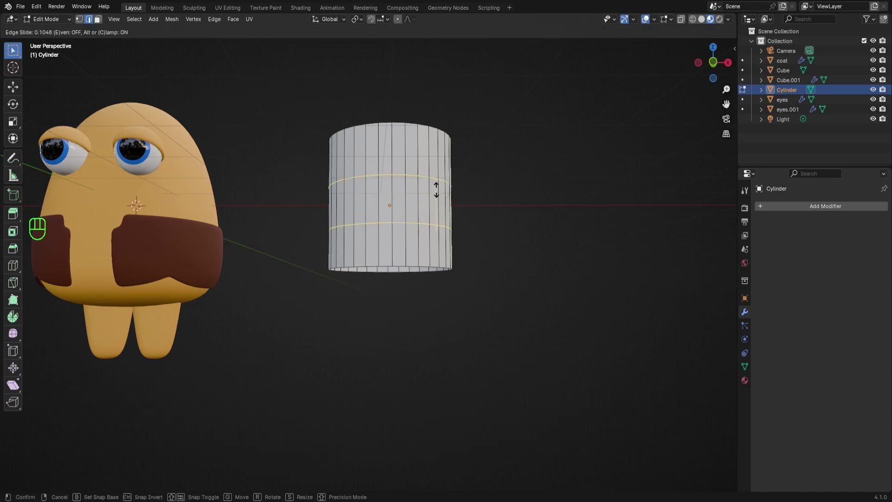
{"action": "left_click", "coordinate": [437, 221]}
{"action": "left_click", "coordinate": [537, 240]}
{"action": "mouse_move", "coordinate": [534, 246]}
{"action": "middle_mouse_down"}
{"action": "mouse_move", "coordinate": [538, 271]}
{"action": "mouse_move", "coordinate": [529, 237]}
{"action": "middle_mouse_up"}
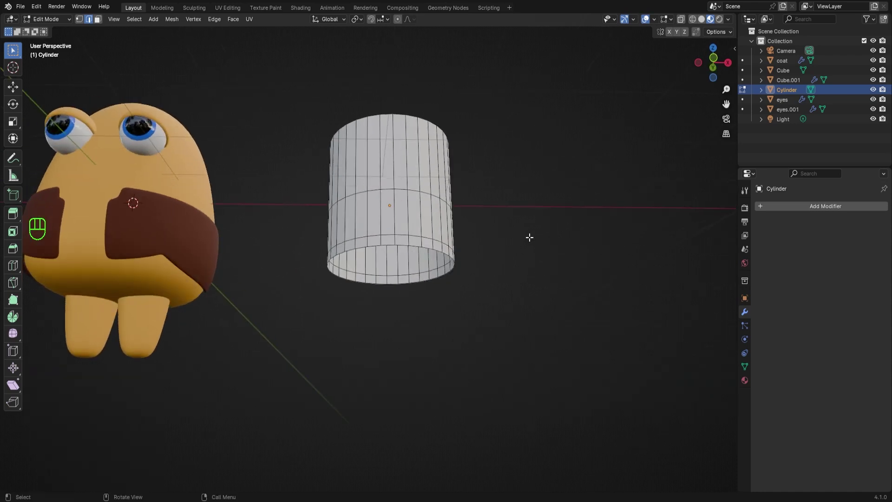
Extrude the cylinder's bottom edge loop and scale it outward by about 1.74 to form the hat brim
{"action": "left_click", "coordinate": [430, 246], "text": "alt+shift"}
{"action": "middle_click_drag", "start_coordinate": [516, 255], "coordinate": [498, 277]}
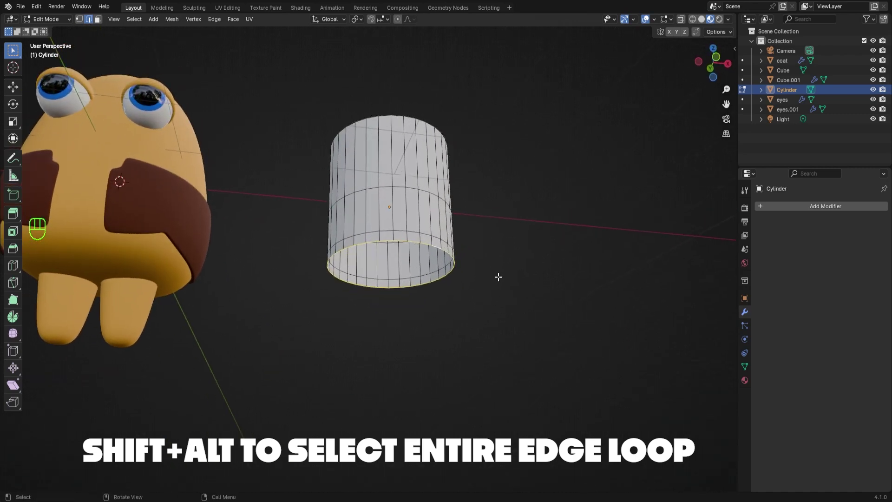
{"action": "key", "text": "e"}
{"action": "key", "text": "s"}
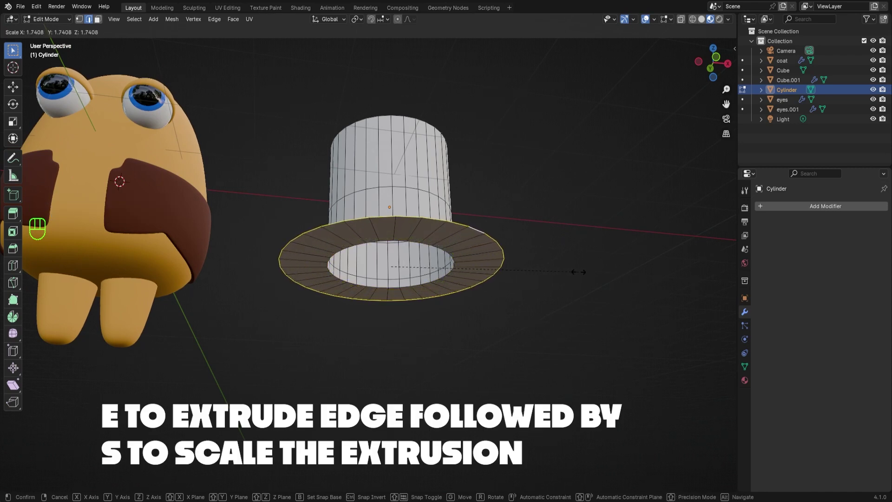
{"action": "left_click", "coordinate": [578, 272]}
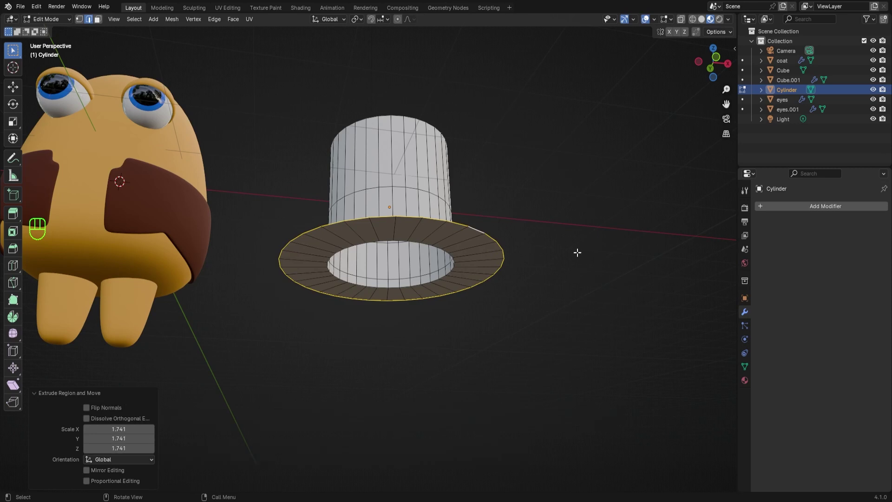
{"action": "left_click", "coordinate": [578, 251]}
Scale the hat's top face up by about 1.22 so the crown flares outward
{"action": "middle_click_drag", "start_coordinate": [578, 249], "coordinate": [468, 175]}
{"action": "key", "text": "3"}
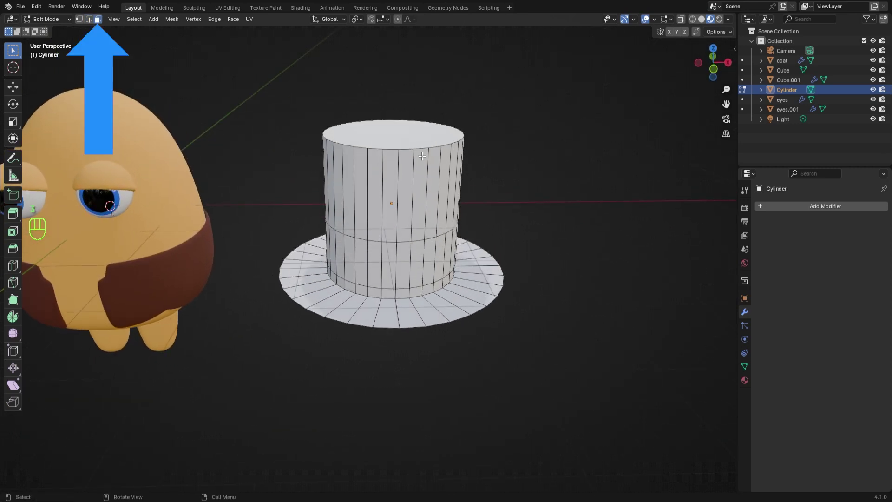
{"action": "left_click", "coordinate": [392, 140]}
{"action": "key", "text": "s"}
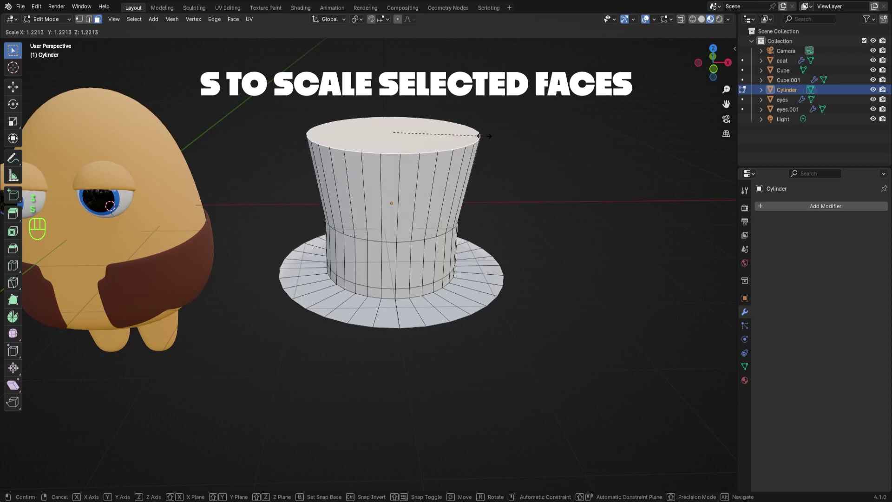
{"action": "left_click", "coordinate": [479, 136]}
Extrude the face loop between the two loop cuts along its normals by about 0.07 m to form a hat band
{"action": "middle_click_drag", "start_coordinate": [507, 209], "coordinate": [413, 221]}
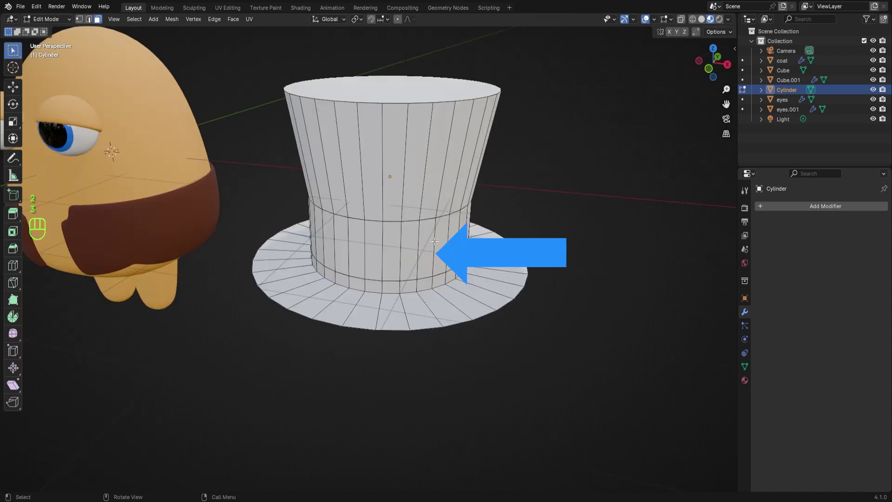
{"action": "left_click", "coordinate": [437, 244], "text": "alt+shift"}
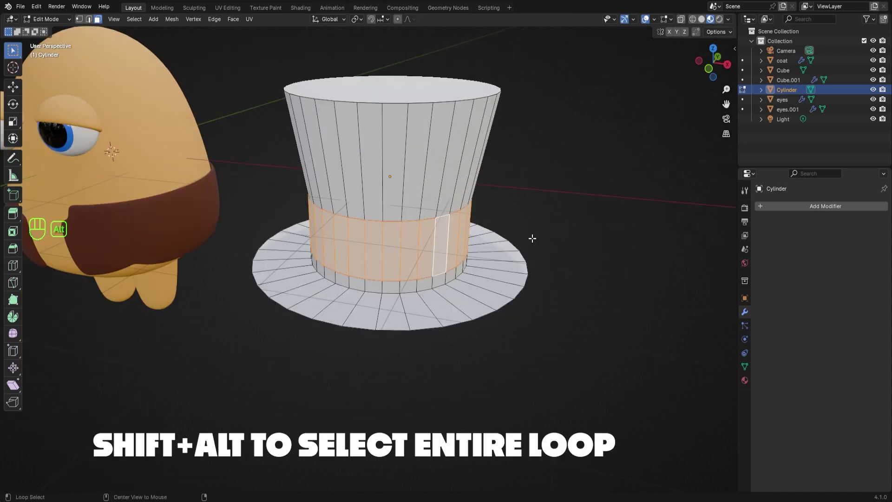
{"action": "key", "text": "alt+e"}
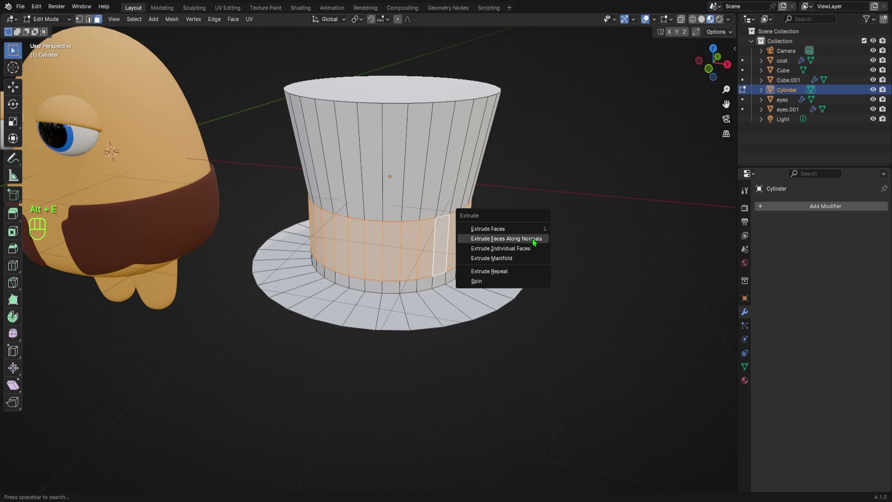
{"action": "left_click", "coordinate": [534, 241]}
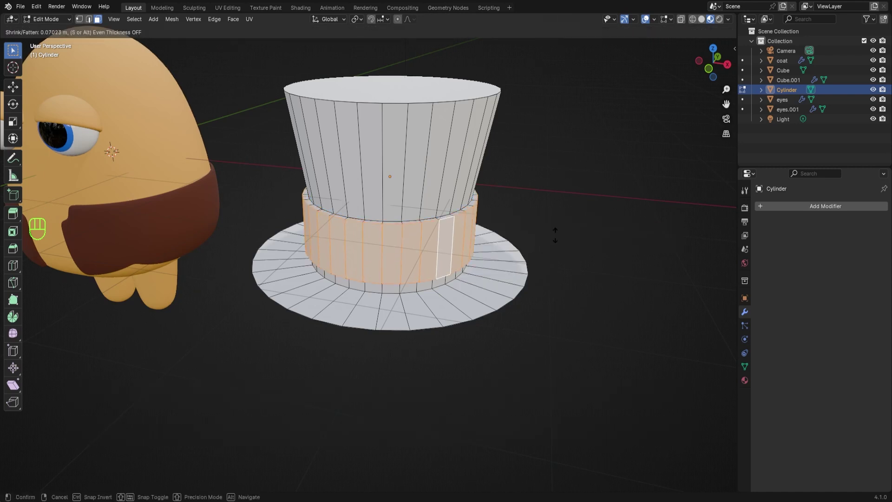
{"action": "left_click", "coordinate": [555, 235]}
{"action": "left_click", "coordinate": [602, 237]}
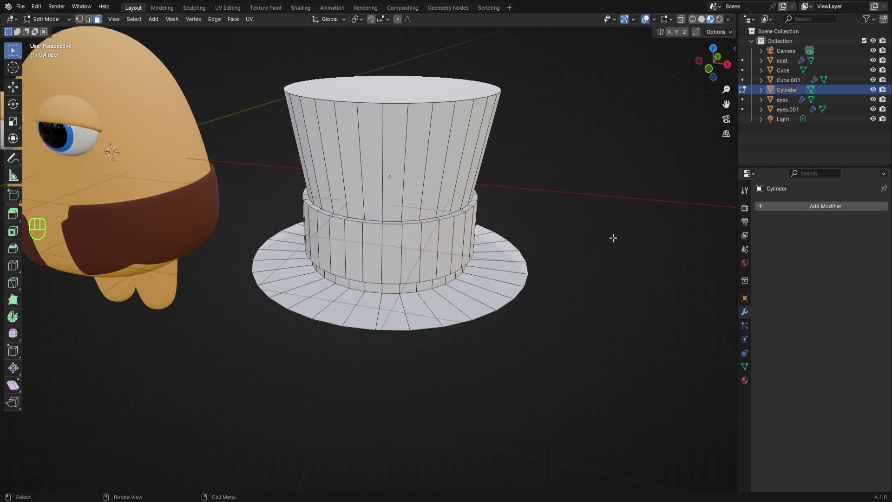
Add a loop cut near the top of the crown with a slide factor of about -0.79 and scale it by about 1.08
{"action": "middle_click_drag", "start_coordinate": [545, 239], "coordinate": [468, 309]}
{"action": "key", "text": "ctrl+r"}
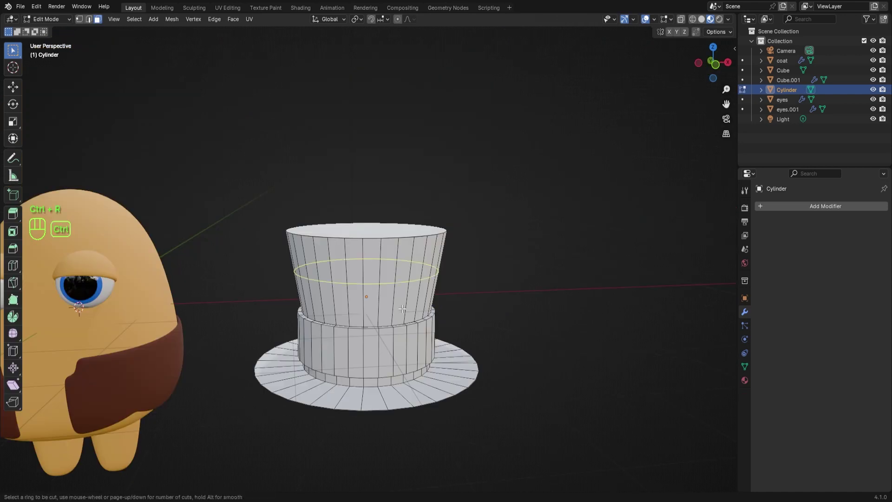
{"action": "left_click", "coordinate": [400, 305]}
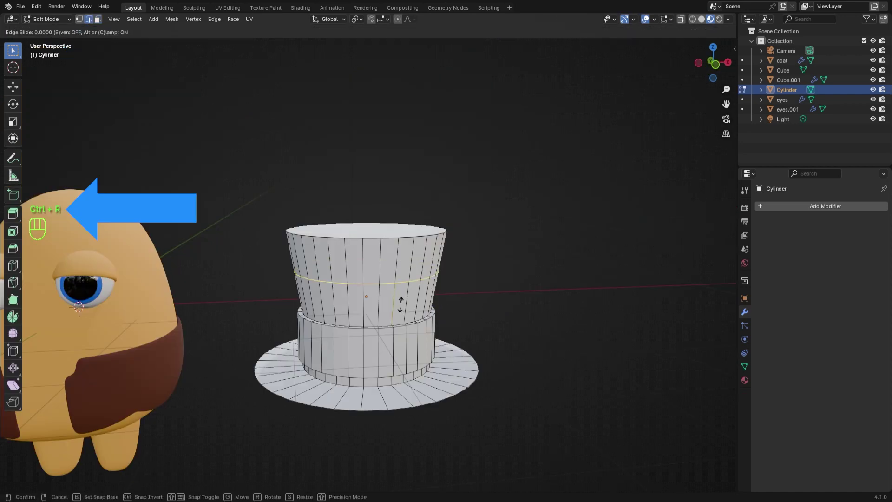
{"action": "left_click", "coordinate": [404, 265]}
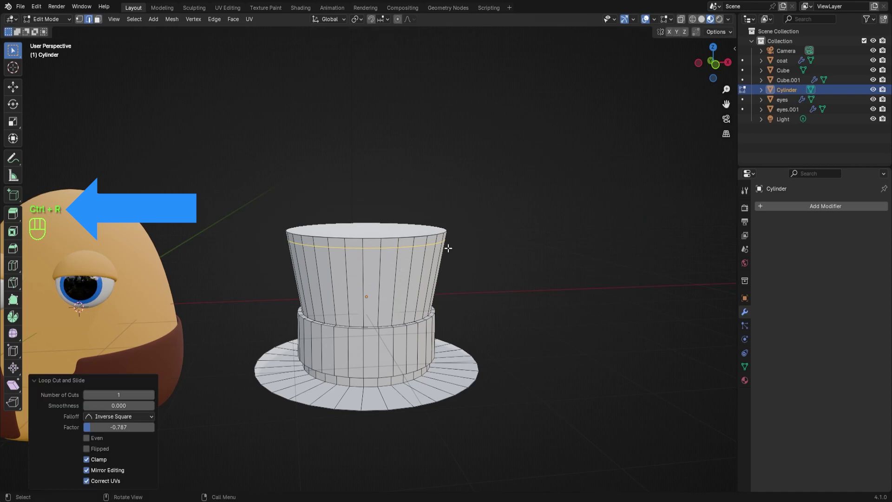
{"action": "key", "text": "s"}
{"action": "left_click", "coordinate": [454, 248]}
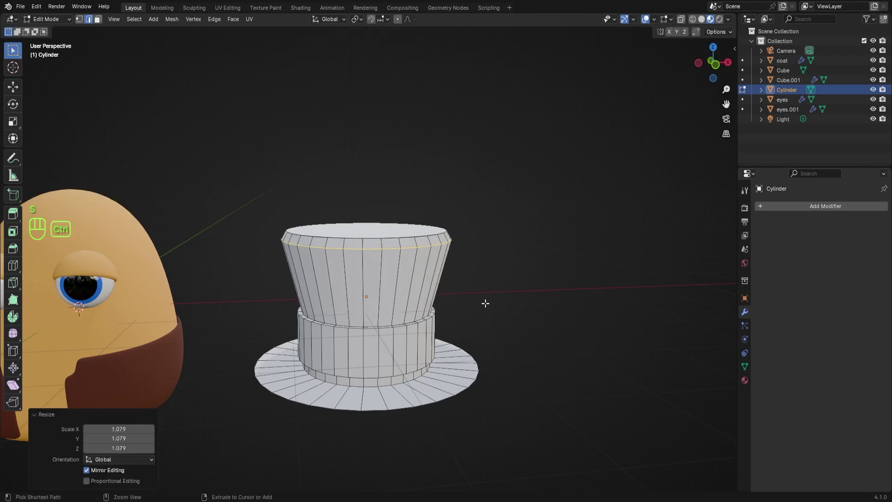
Extrude the brim's outer edge loop about 0.077 m down along the Z axis to thicken the brim
{"action": "scroll", "coordinate": [483, 321], "scroll_direction": "down", "scroll_amount": 2}
{"action": "middle_click_drag", "start_coordinate": [481, 325], "coordinate": [478, 272], "text": "shift"}
{"action": "scroll", "coordinate": [478, 274], "scroll_direction": "up", "scroll_amount": 2}
{"action": "middle_click_drag", "start_coordinate": [479, 304], "coordinate": [500, 357]}
{"action": "key", "text": "ctrl+z"}
{"action": "key", "text": "2"}
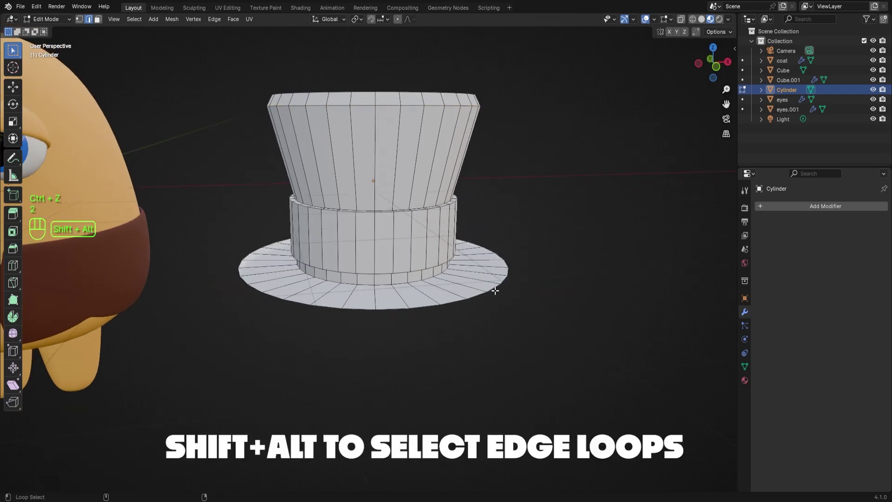
{"action": "left_click", "coordinate": [516, 292], "text": "alt+shift"}
{"action": "key", "text": "e"}
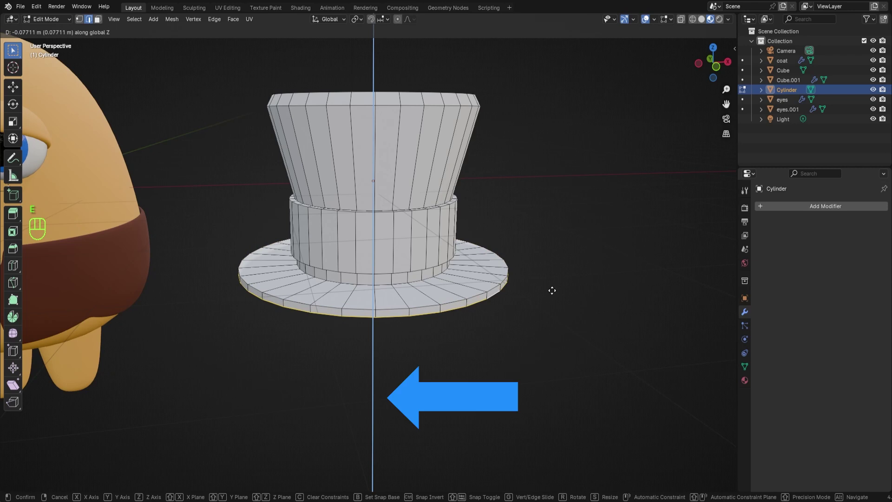
{"action": "left_click", "coordinate": [552, 291]}
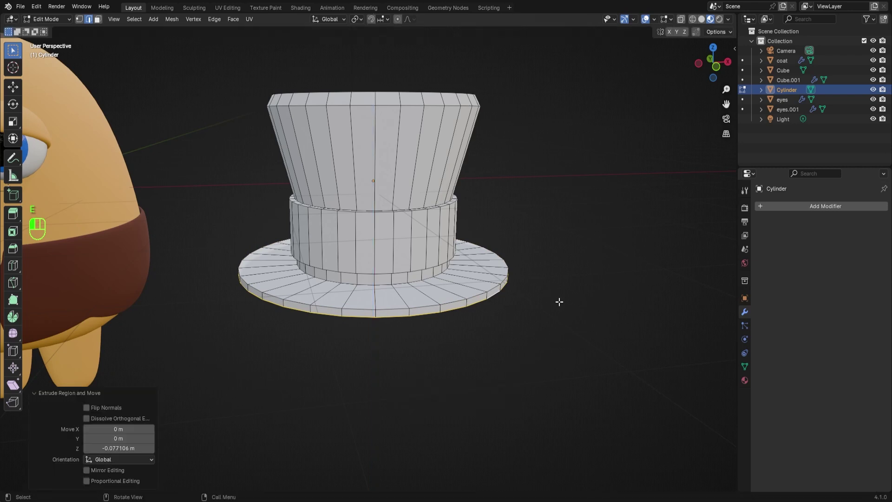
Return to Object Mode and apply Shade Smooth by Angle to the hat
{"action": "key", "text": "ctrl+Tab"}
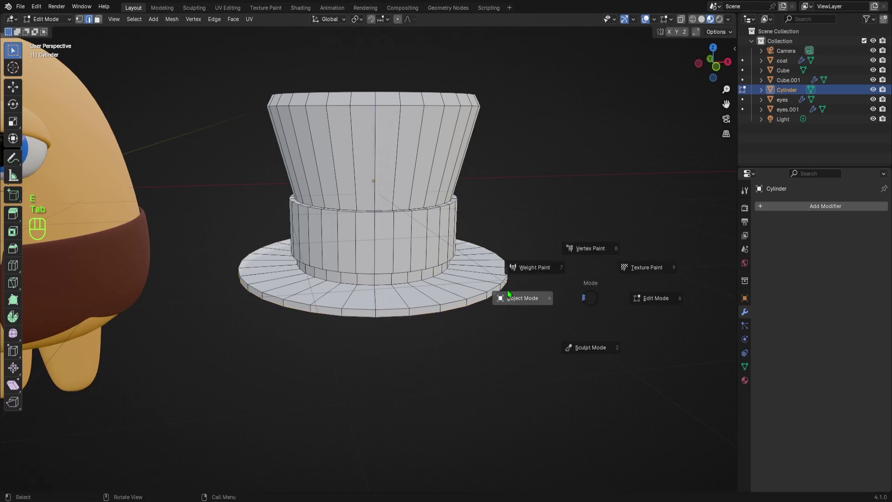
{"action": "left_click", "coordinate": [509, 295]}
{"action": "middle_click_drag", "start_coordinate": [530, 299], "coordinate": [544, 315]}
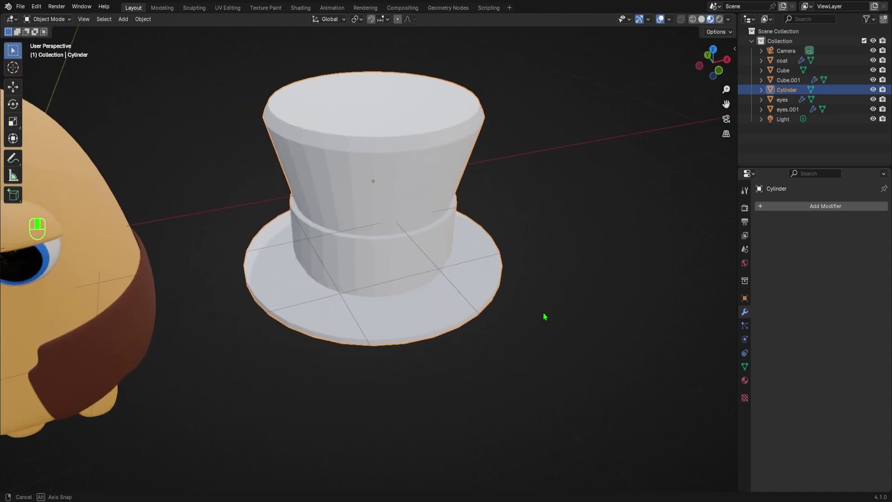
{"action": "right_click", "coordinate": [343, 191]}
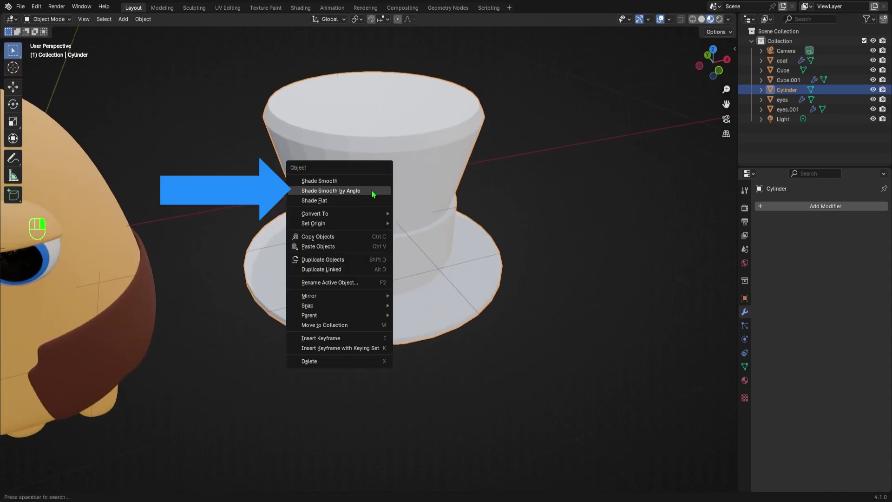
{"action": "left_click", "coordinate": [373, 194]}
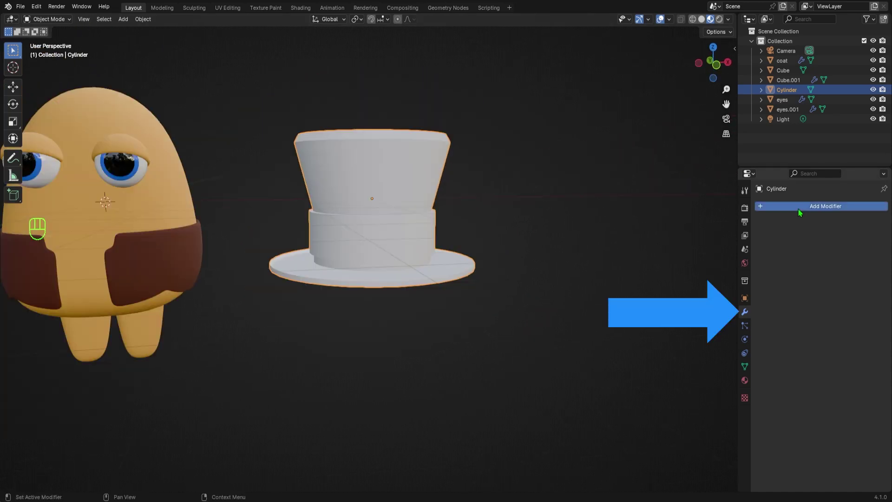
Add a Subdivision Surface modifier to the hat
{"action": "left_click", "coordinate": [798, 210]}
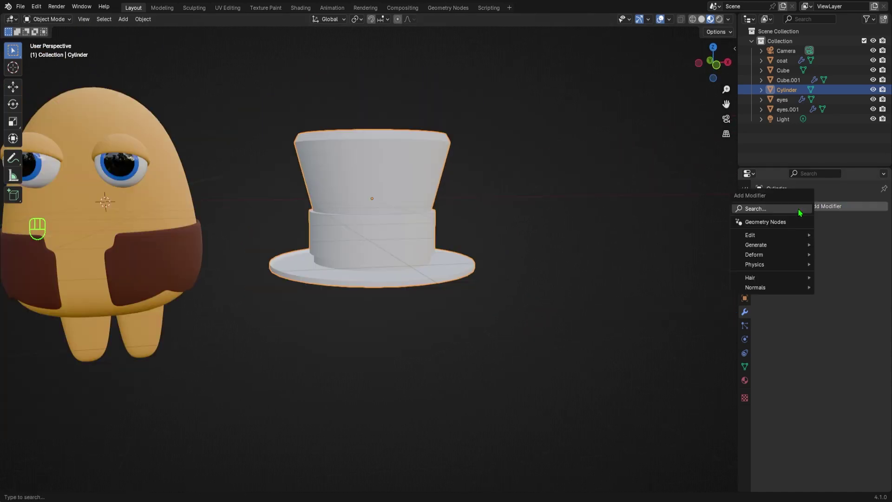
{"action": "left_click", "coordinate": [798, 209]}
{"action": "type", "text": "s"}
{"action": "left_click", "coordinate": [762, 227]}
{"action": "key", "text": "ctrl+3"}
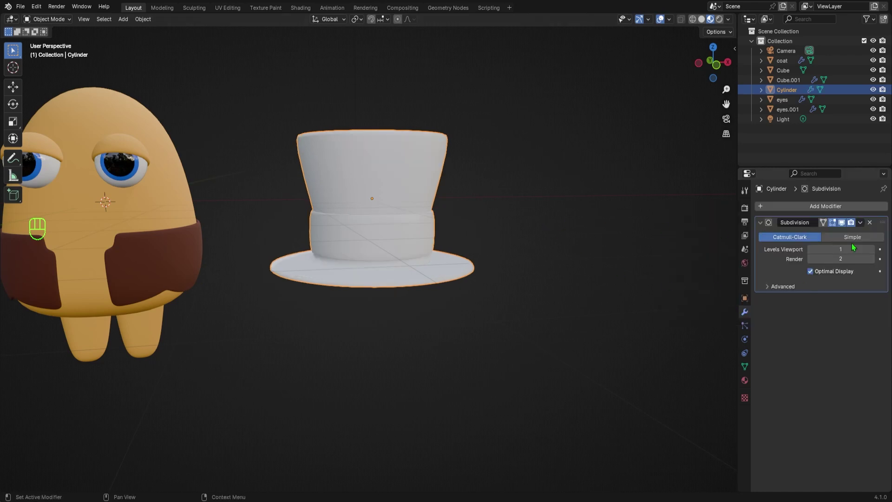
Assign the existing coat material to the hat
{"action": "middle_click_drag", "start_coordinate": [508, 240], "coordinate": [651, 348]}
{"action": "left_click", "coordinate": [745, 380]}
{"action": "left_click", "coordinate": [762, 248]}
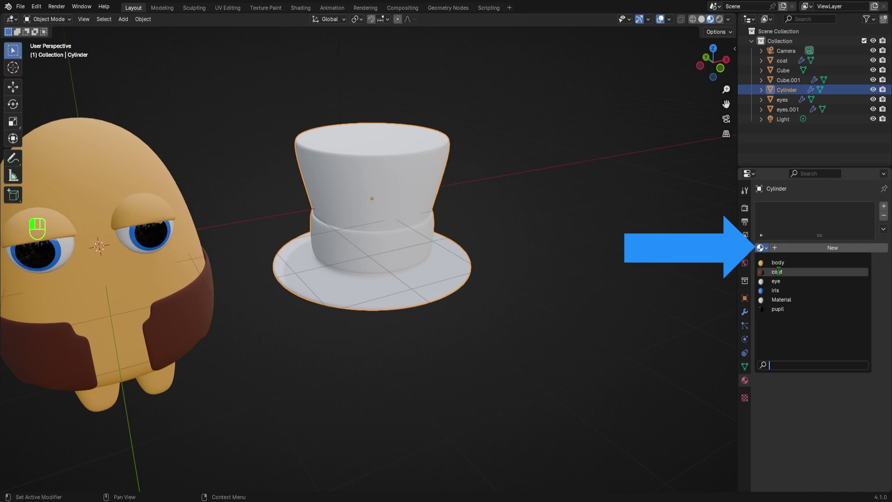
{"action": "left_click", "coordinate": [777, 271]}
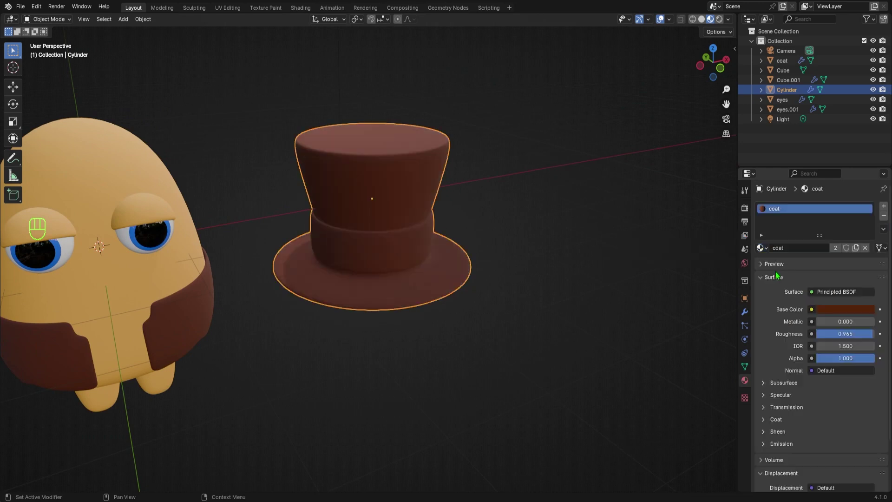
Enter Edit Mode with face selection and select the face loops of the hat band
{"action": "middle_click_drag", "start_coordinate": [560, 278], "coordinate": [488, 288]}
{"action": "scroll", "coordinate": [365, 237], "scroll_direction": "up", "scroll_amount": 2}
{"action": "middle_click_drag", "start_coordinate": [364, 237], "coordinate": [397, 229]}
{"action": "key", "text": "Tab"}
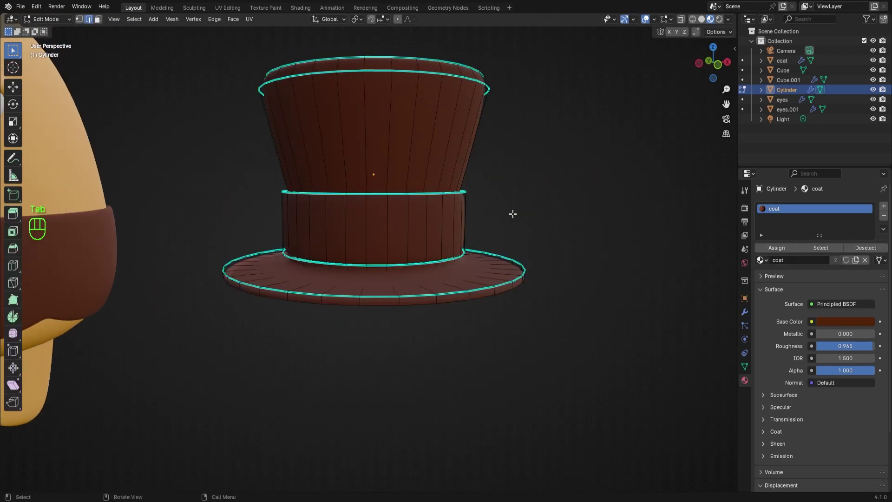
{"action": "key", "text": "3"}
{"action": "left_click", "coordinate": [456, 233], "text": "alt+shift"}
{"action": "middle_click_drag", "start_coordinate": [455, 232], "coordinate": [456, 255]}
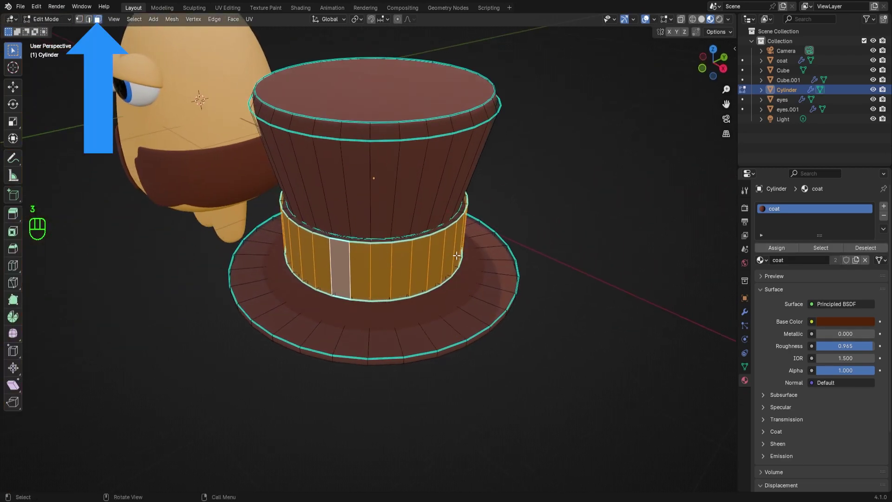
{"action": "left_click", "coordinate": [451, 222], "text": "alt+shift"}
{"action": "middle_click_drag", "start_coordinate": [514, 255], "coordinate": [552, 213]}
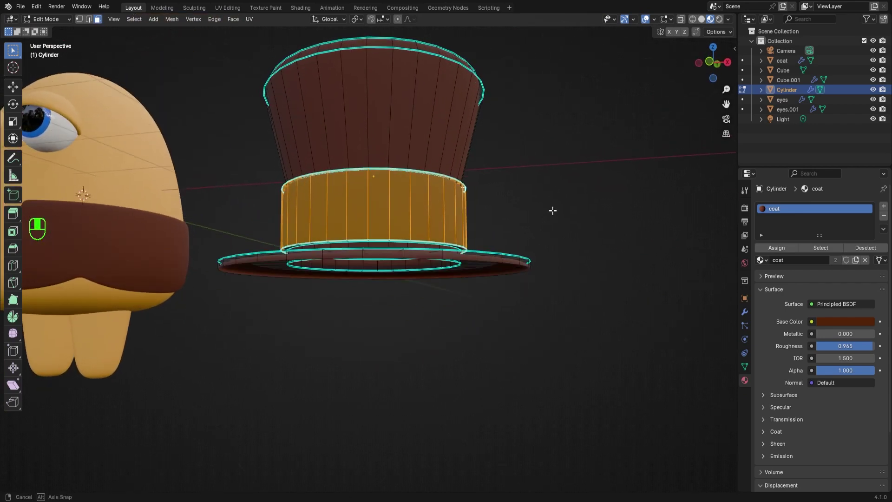
Select the brim faces below the band in front wireframe view, hide them, and restore Material Preview shading
{"action": "key", "text": "KP_1"}
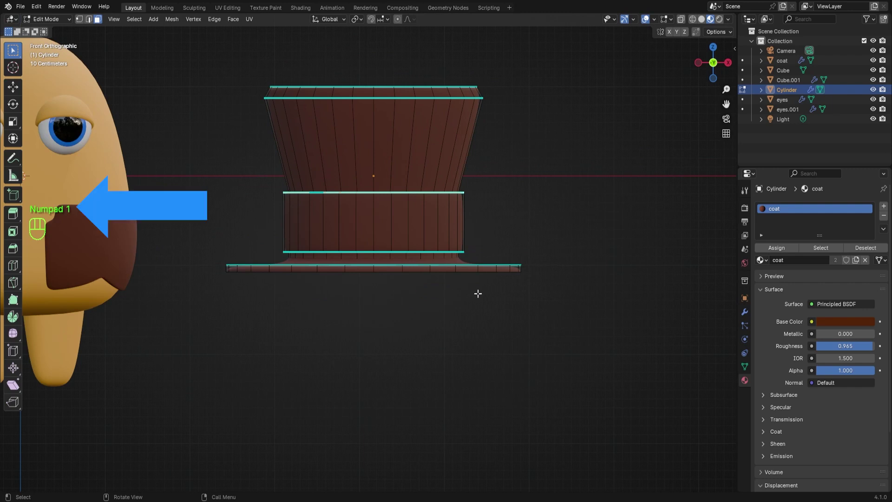
{"action": "key", "text": "z"}
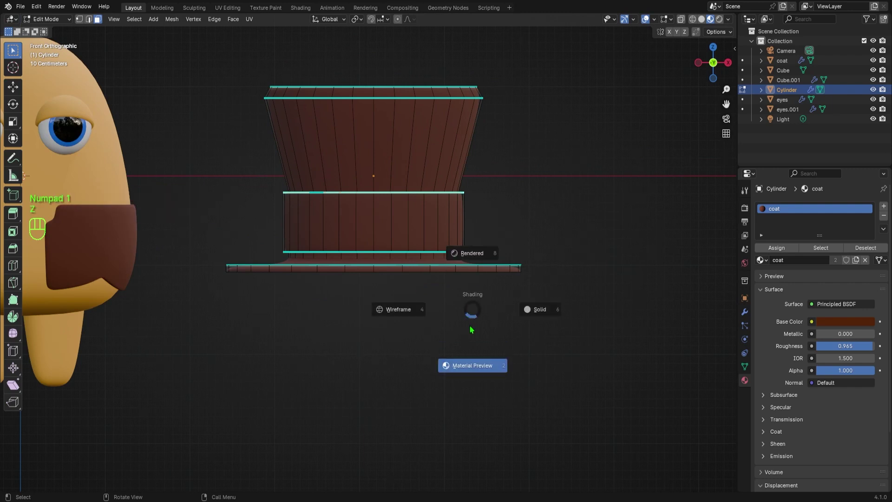
{"action": "left_click", "coordinate": [360, 317]}
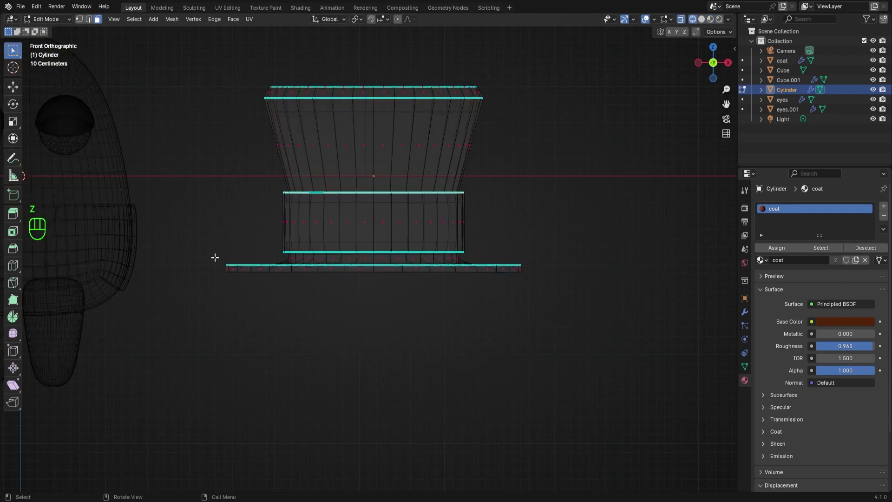
{"action": "left_click_drag", "start_coordinate": [206, 253], "coordinate": [572, 334]}
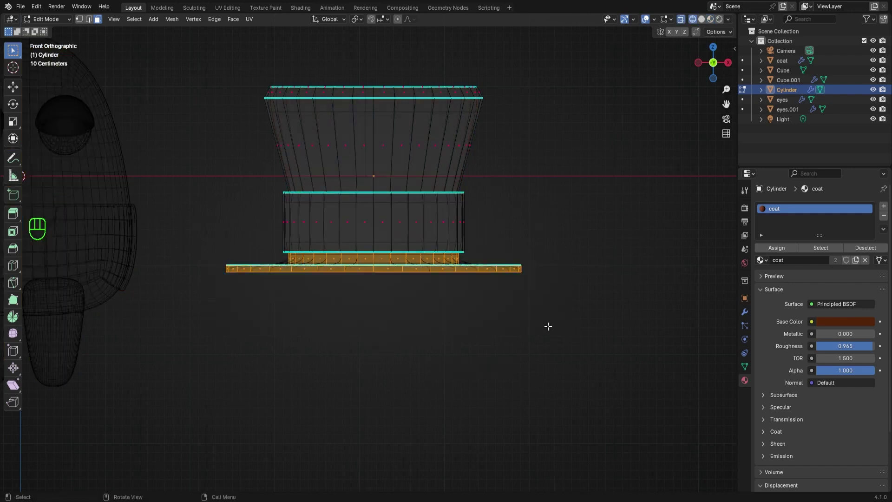
{"action": "key", "text": "h"}
{"action": "key", "text": "z"}
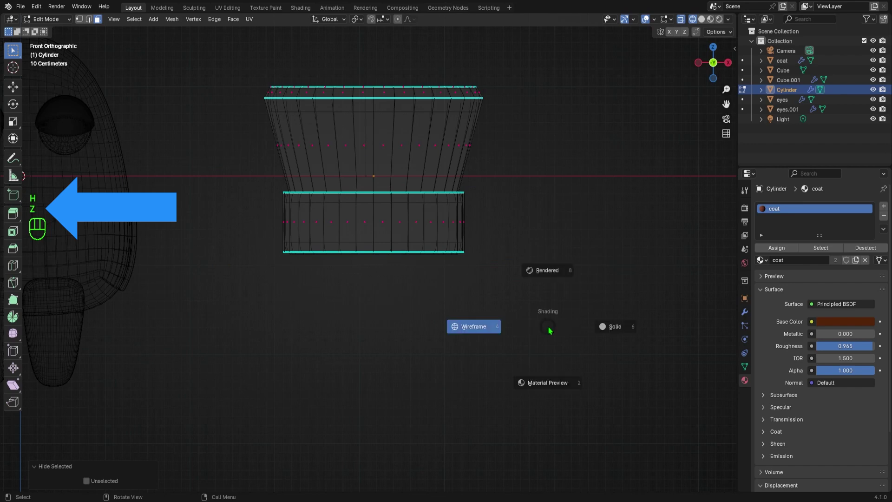
{"action": "left_click", "coordinate": [548, 381]}
Select the band's outer face loop together with its upper and lower rim face loops
{"action": "mouse_move", "coordinate": [538, 339]}
{"action": "middle_mouse_down"}
{"action": "mouse_move", "coordinate": [522, 335]}
{"action": "mouse_move", "coordinate": [525, 306]}
{"action": "mouse_move", "coordinate": [510, 296]}
{"action": "middle_mouse_up"}
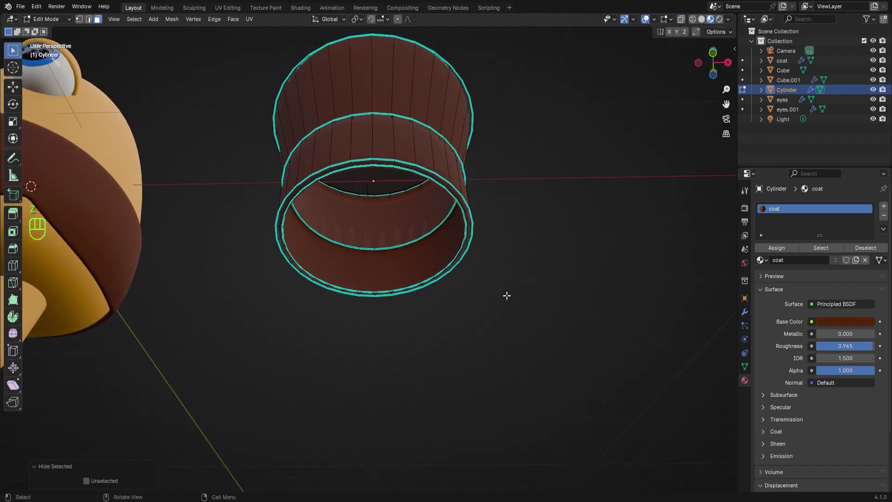
{"action": "key", "text": "2"}
{"action": "key", "text": "3"}
{"action": "left_click", "coordinate": [468, 207], "text": "alt+shift"}
{"action": "middle_click_drag", "start_coordinate": [486, 207], "coordinate": [423, 218]}
{"action": "left_click", "coordinate": [422, 197], "text": "alt+shift"}
{"action": "middle_click_drag", "start_coordinate": [449, 252], "coordinate": [545, 182], "text": "ctrl"}
{"action": "left_click", "coordinate": [490, 203], "text": "alt+shift"}
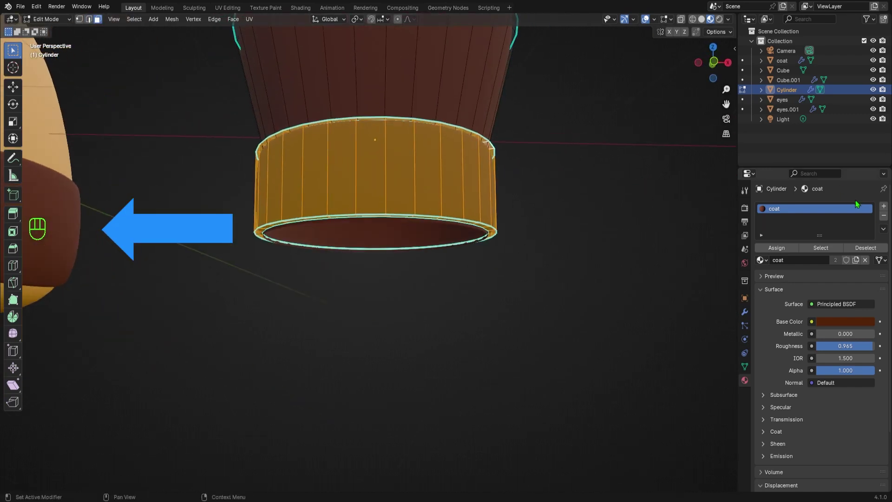
Add a second material slot, assign it to the band faces, and create the material "red accent" with a dark red base color and roughness 1.000
{"action": "left_click", "coordinate": [882, 207]}
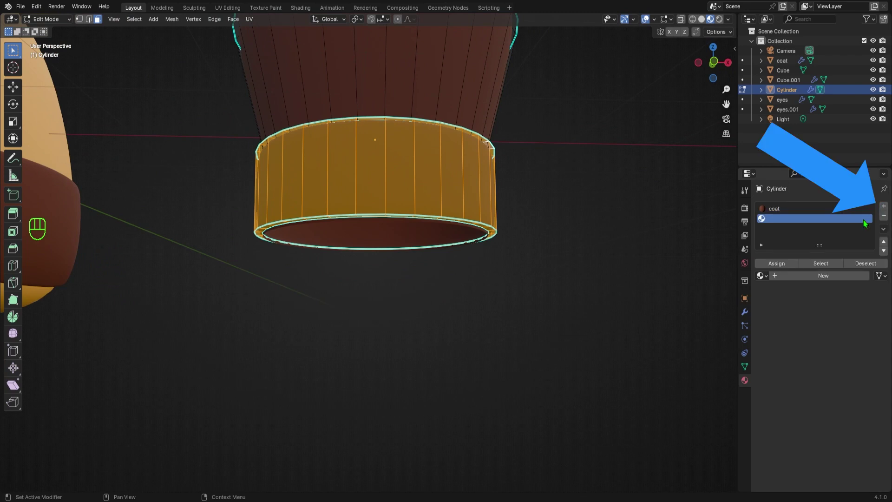
{"action": "left_click", "coordinate": [780, 264]}
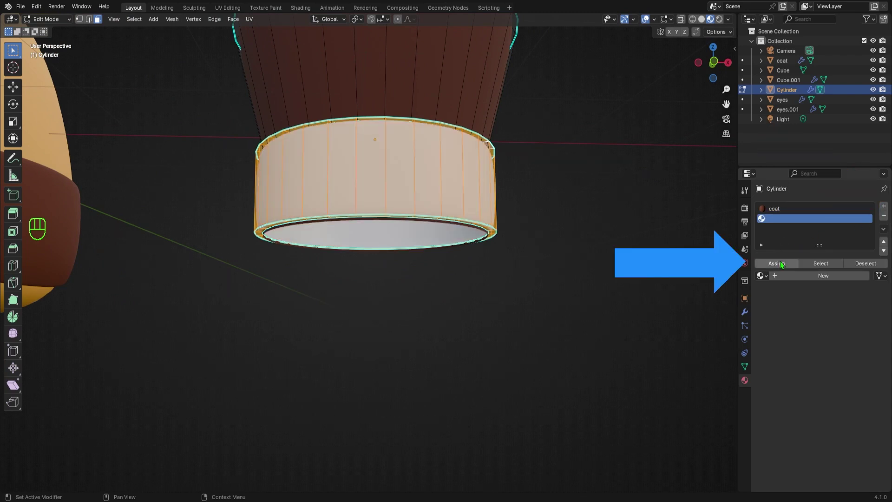
{"action": "left_click", "coordinate": [841, 276]}
{"action": "left_click", "coordinate": [844, 338]}
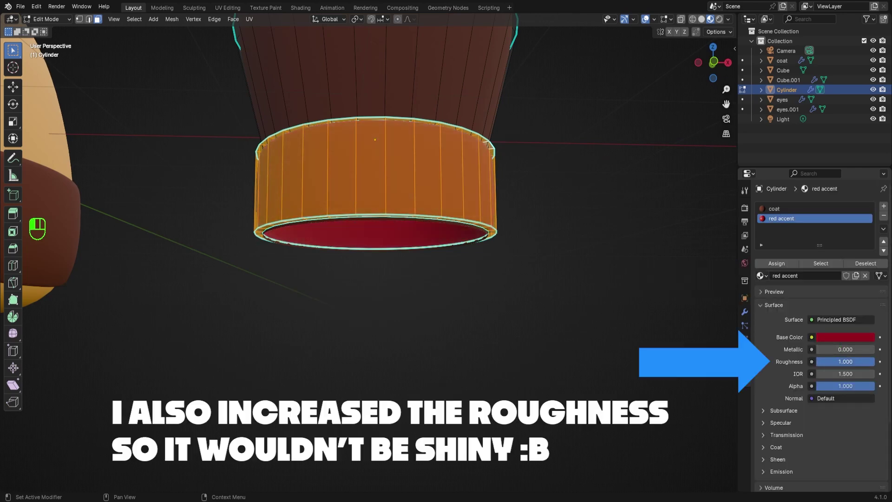
Reveal the hidden brim faces and clear the face selection
{"action": "middle_click_drag", "start_coordinate": [524, 232], "coordinate": [563, 259]}
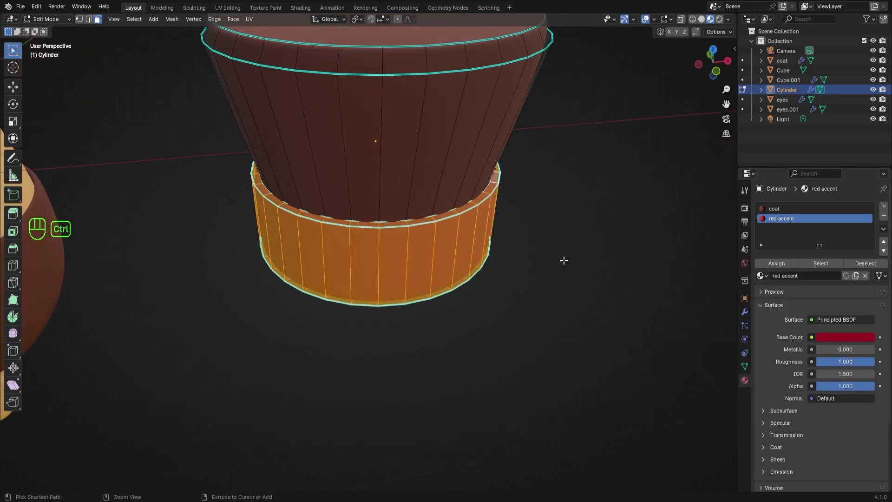
{"action": "scroll", "coordinate": [563, 259], "scroll_direction": "down", "scroll_amount": 3}
{"action": "key", "text": "alt+h"}
{"action": "left_click", "coordinate": [524, 269]}
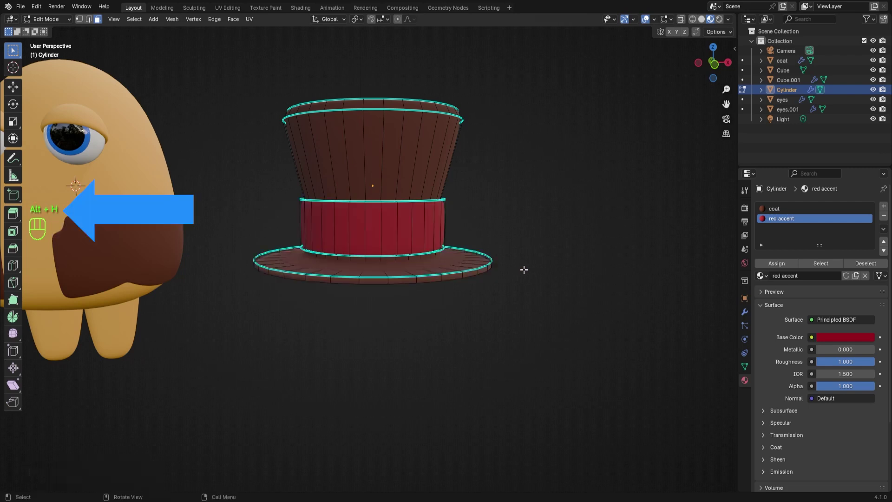
Add an edge loop cut on the brim's upper surface, slid about 0.999 toward the base of the band
{"action": "scroll", "coordinate": [430, 278], "scroll_direction": "up", "scroll_amount": 2}
{"action": "middle_click_drag", "start_coordinate": [430, 278], "coordinate": [410, 297]}
{"action": "left_click", "coordinate": [89, 20]}
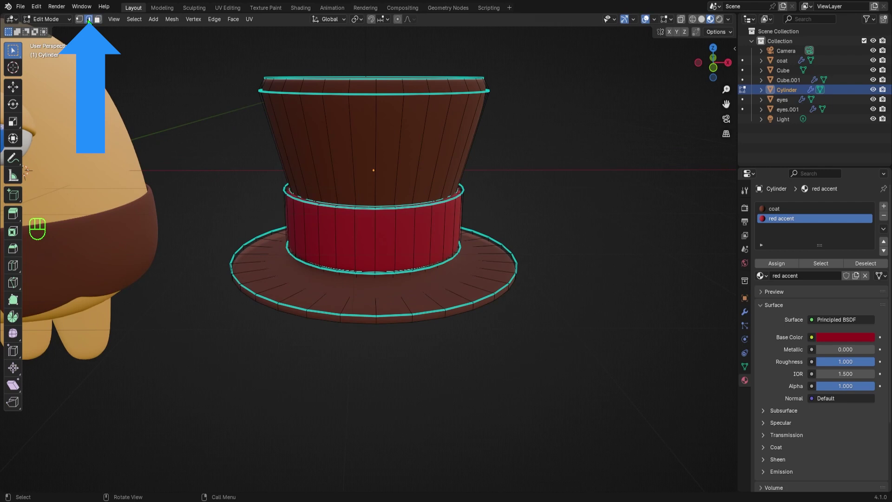
{"action": "key", "text": "ctrl+r"}
{"action": "left_click", "coordinate": [465, 284]}
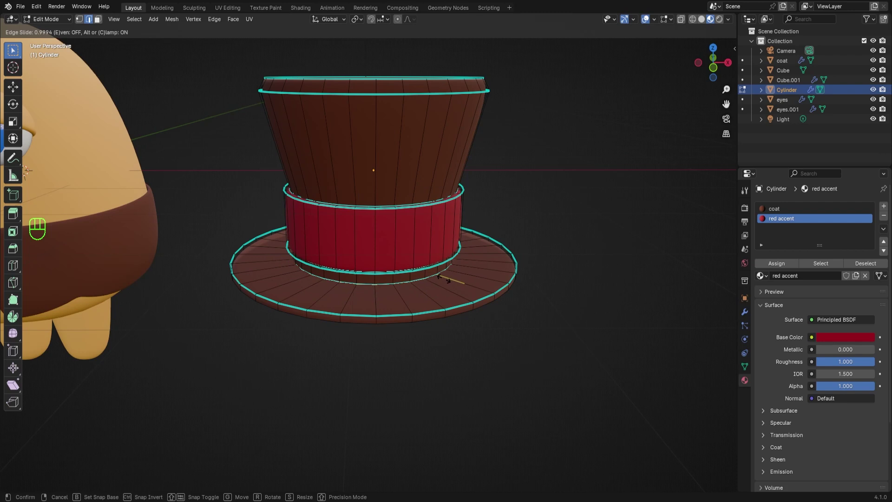
{"action": "left_click", "coordinate": [447, 280]}
Return to Object Mode, scale down the hat in front view, and place it tilted on the character's head
{"action": "key", "text": "Tab"}
{"action": "middle_click_drag", "start_coordinate": [466, 282], "coordinate": [408, 181]}
{"action": "key", "text": "KP_1"}
{"action": "middle_click_drag", "start_coordinate": [339, 278], "coordinate": [434, 291], "text": "shift"}
{"action": "key", "text": "s"}
{"action": "left_click", "coordinate": [373, 172]}
{"action": "key", "text": "g"}
{"action": "left_click", "coordinate": [507, 197]}
{"action": "key", "text": "r"}
{"action": "left_click", "coordinate": [400, 144]}
Refine the hat's height, position and tilt until it sits on one side of the head, and save the file
{"action": "middle_click_drag", "start_coordinate": [409, 186], "coordinate": [394, 202]}
{"action": "mouse_move", "coordinate": [394, 202]}
{"action": "middle_mouse_down", "text": "ctrl"}
{"action": "mouse_move", "coordinate": [394, 217]}
{"action": "mouse_move", "coordinate": [409, 204]}
{"action": "mouse_move", "coordinate": [467, 231]}
{"action": "mouse_move", "coordinate": [406, 245]}
{"action": "mouse_move", "coordinate": [413, 234]}
{"action": "mouse_move", "coordinate": [511, 257]}
{"action": "mouse_move", "coordinate": [486, 278]}
{"action": "mouse_move", "coordinate": [476, 302]}
{"action": "middle_mouse_up", "text": "ctrl"}
{"action": "key", "text": "g"}
{"action": "key", "text": "z"}
{"action": "left_click", "coordinate": [432, 195]}
{"action": "key", "text": "r"}
{"action": "key", "text": "g"}
{"action": "key", "text": "z"}
{"action": "left_click", "coordinate": [499, 185]}
{"action": "key", "text": "g"}
{"action": "key", "text": "z"}
{"action": "key", "text": "g"}
{"action": "key", "text": "z"}
{"action": "left_click", "coordinate": [360, 195]}
{"action": "key", "text": "g"}
{"action": "left_click", "coordinate": [418, 225]}
{"action": "left_click", "coordinate": [426, 231]}
{"action": "scroll", "coordinate": [524, 233], "scroll_direction": "down", "scroll_amount": 5}
{"action": "key", "text": "ctrl+s"}
Switch the hat to Sculpt Mode, choose the Grab brush, and adjust its radius
{"action": "left_click", "coordinate": [354, 233]}
{"action": "middle_click_drag", "start_coordinate": [389, 247], "coordinate": [339, 186], "text": "ctrl"}
{"action": "mouse_move", "coordinate": [372, 213]}
{"action": "middle_mouse_down"}
{"action": "mouse_move", "coordinate": [386, 210]}
{"action": "mouse_move", "coordinate": [342, 173]}
{"action": "middle_mouse_up"}
{"action": "key", "text": "Tab"}
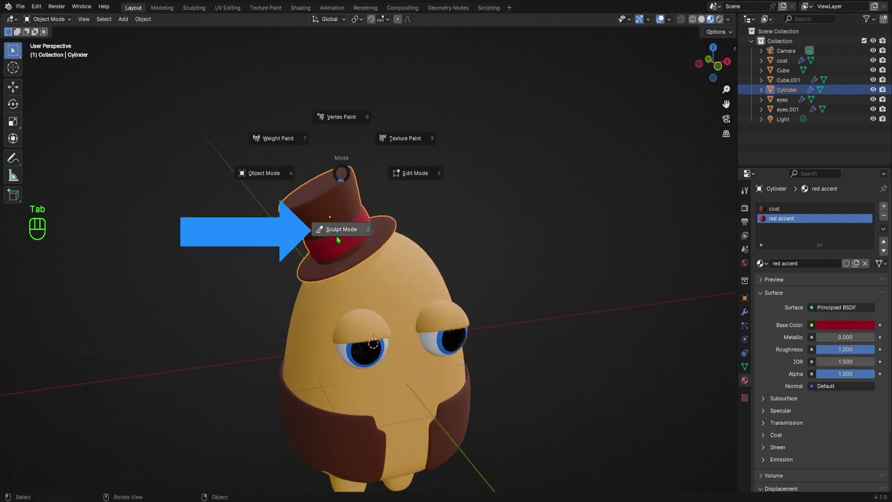
{"action": "left_click", "coordinate": [337, 240]}
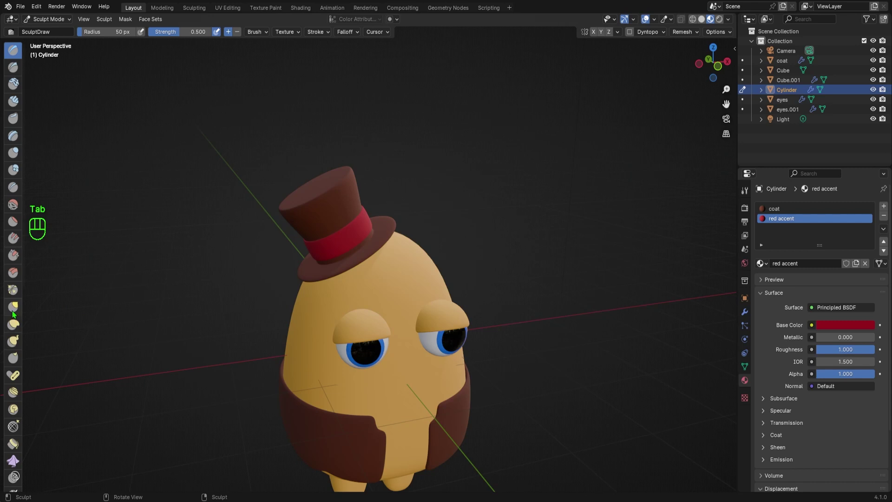
{"action": "left_click", "coordinate": [13, 313]}
{"action": "key", "text": "f"}
{"action": "left_click", "coordinate": [318, 208]}
Pull the hat's brim and crown into a slightly bent, uneven shape with Grab strokes from several sides, adjusting the brush radius
{"action": "middle_click_drag", "start_coordinate": [316, 208], "coordinate": [298, 198]}
{"action": "left_click_drag", "start_coordinate": [288, 206], "coordinate": [278, 197]}
{"action": "left_click_drag", "start_coordinate": [368, 211], "coordinate": [373, 213]}
{"action": "key", "text": "ctrl+z"}
{"action": "middle_click_drag", "start_coordinate": [395, 237], "coordinate": [404, 249]}
{"action": "key", "text": "f"}
{"action": "left_click", "coordinate": [429, 194]}
{"action": "left_click_drag", "start_coordinate": [403, 220], "coordinate": [416, 211]}
{"action": "middle_click_drag", "start_coordinate": [362, 214], "coordinate": [403, 270]}
{"action": "left_click_drag", "start_coordinate": [335, 307], "coordinate": [331, 332]}
{"action": "middle_click_drag", "start_coordinate": [260, 307], "coordinate": [371, 302]}
{"action": "left_click_drag", "start_coordinate": [261, 309], "coordinate": [266, 316]}
{"action": "middle_click_drag", "start_coordinate": [298, 321], "coordinate": [302, 260]}
{"action": "left_click_drag", "start_coordinate": [315, 235], "coordinate": [316, 238]}
{"action": "middle_click_drag", "start_coordinate": [316, 232], "coordinate": [321, 288]}
{"action": "middle_click_drag", "start_coordinate": [400, 279], "coordinate": [297, 251]}
{"action": "left_click_drag", "start_coordinate": [330, 233], "coordinate": [335, 222]}
{"action": "middle_click_drag", "start_coordinate": [325, 223], "coordinate": [367, 284]}
Set the Grab brush radius to 91 px, try another small pull on the hat, and undo it
{"action": "key", "text": "f"}
{"action": "left_click", "coordinate": [297, 227]}
{"action": "left_click_drag", "start_coordinate": [260, 253], "coordinate": [257, 255]}
{"action": "mouse_move", "coordinate": [279, 261]}
{"action": "middle_mouse_down"}
{"action": "mouse_move", "coordinate": [260, 237]}
{"action": "mouse_move", "coordinate": [241, 256]}
{"action": "middle_mouse_up"}
{"action": "mouse_move", "coordinate": [400, 395]}
{"action": "middle_mouse_down"}
{"action": "mouse_move", "coordinate": [382, 326]}
{"action": "mouse_move", "coordinate": [384, 262]}
{"action": "middle_mouse_up"}
{"action": "key", "text": "ctrl+z"}
Return to Object Mode and save the file
{"action": "middle_click_drag", "start_coordinate": [484, 291], "coordinate": [295, 286]}
{"action": "scroll", "coordinate": [293, 338], "scroll_direction": "down", "scroll_amount": 4}
{"action": "middle_click_drag", "start_coordinate": [293, 338], "coordinate": [315, 293], "text": "shift"}
{"action": "middle_click_drag", "start_coordinate": [314, 292], "coordinate": [322, 300]}
{"action": "key", "text": "Tab"}
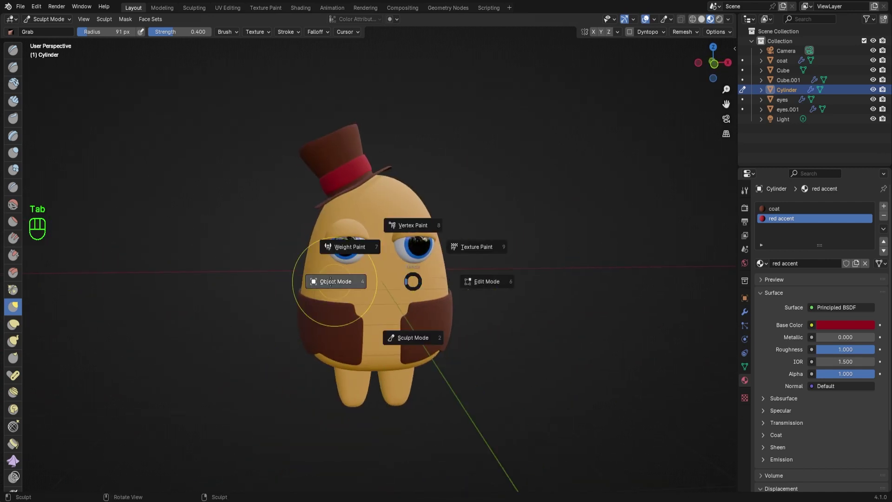
{"action": "left_click", "coordinate": [330, 281]}
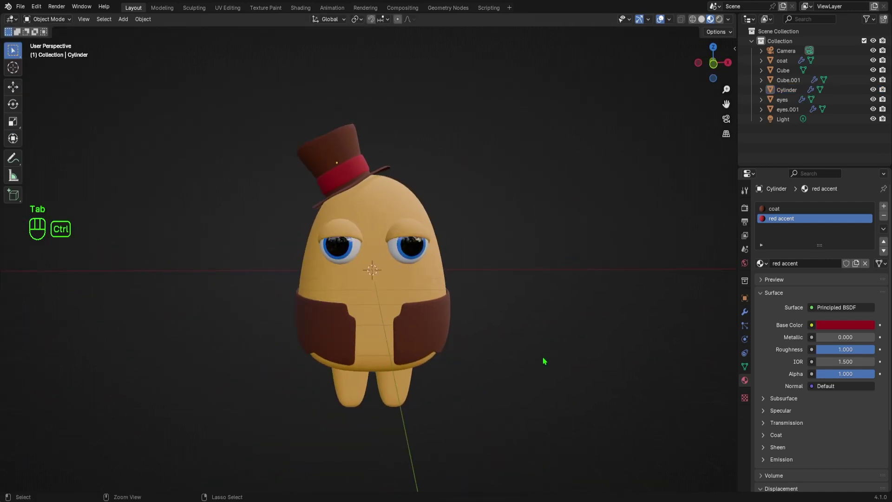
{"action": "key", "text": "ctrl+s"}
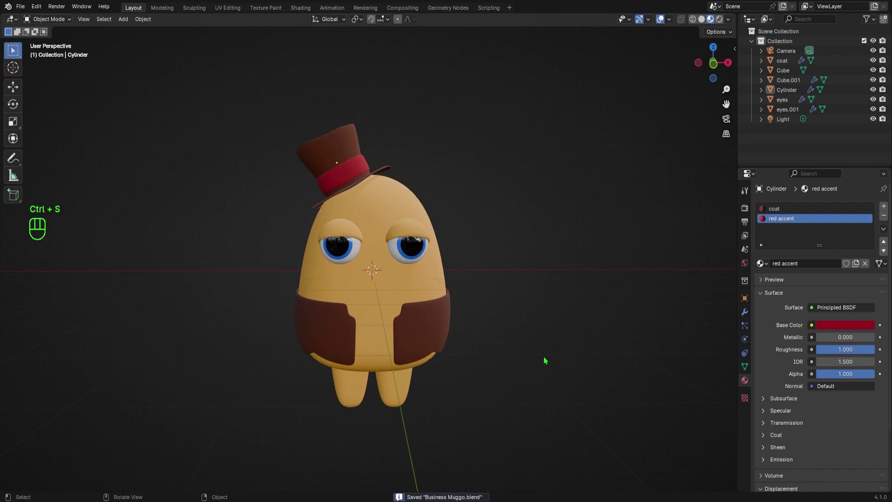